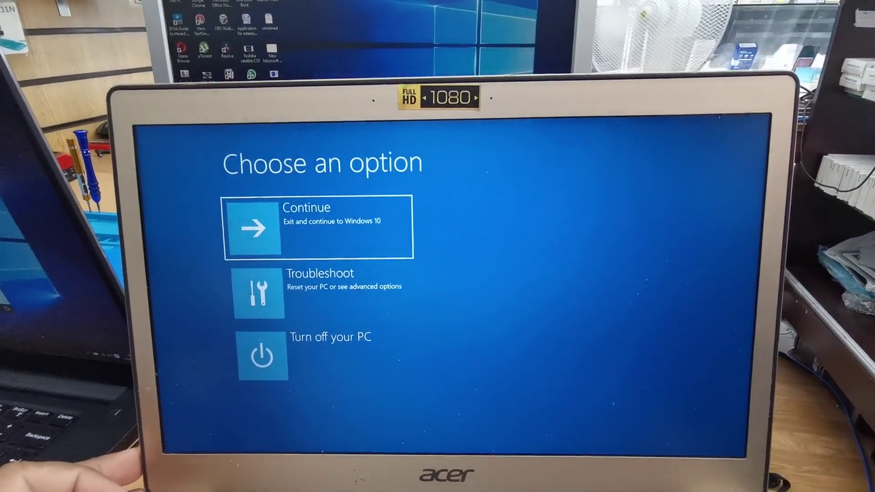
- Open Troubleshoot in the Recovery Environment and move to Reset this PC
key(Down)
key(Return)
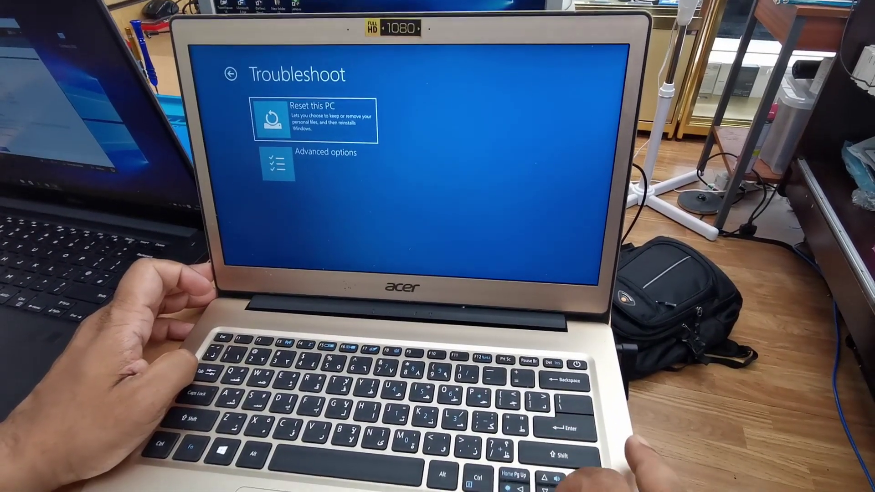
key(Down)
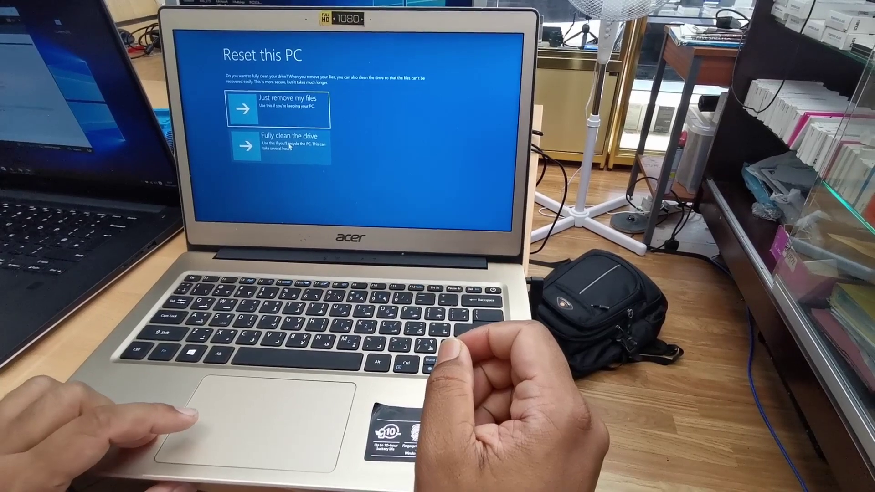
- Choose 'Fully clean the drive' on the Reset this PC screen
click(292, 148)
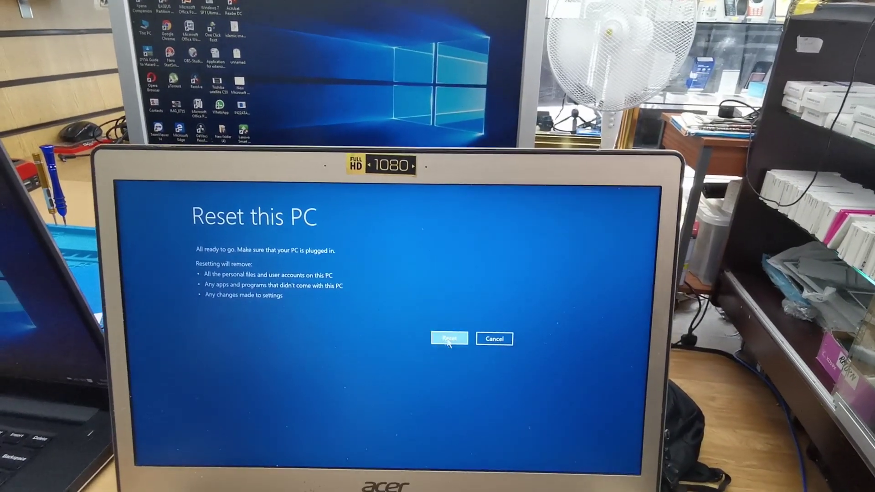
- Confirm with Reset on the 'All ready to go' screen to start resetting
click(471, 390)
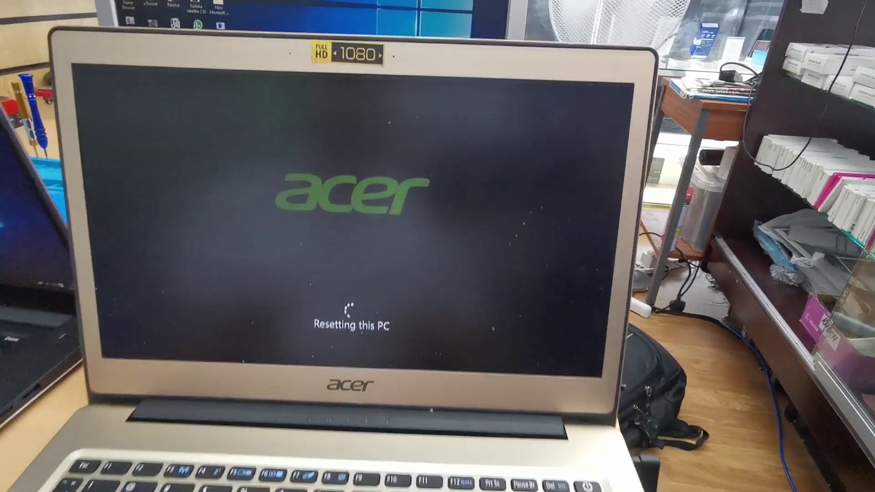